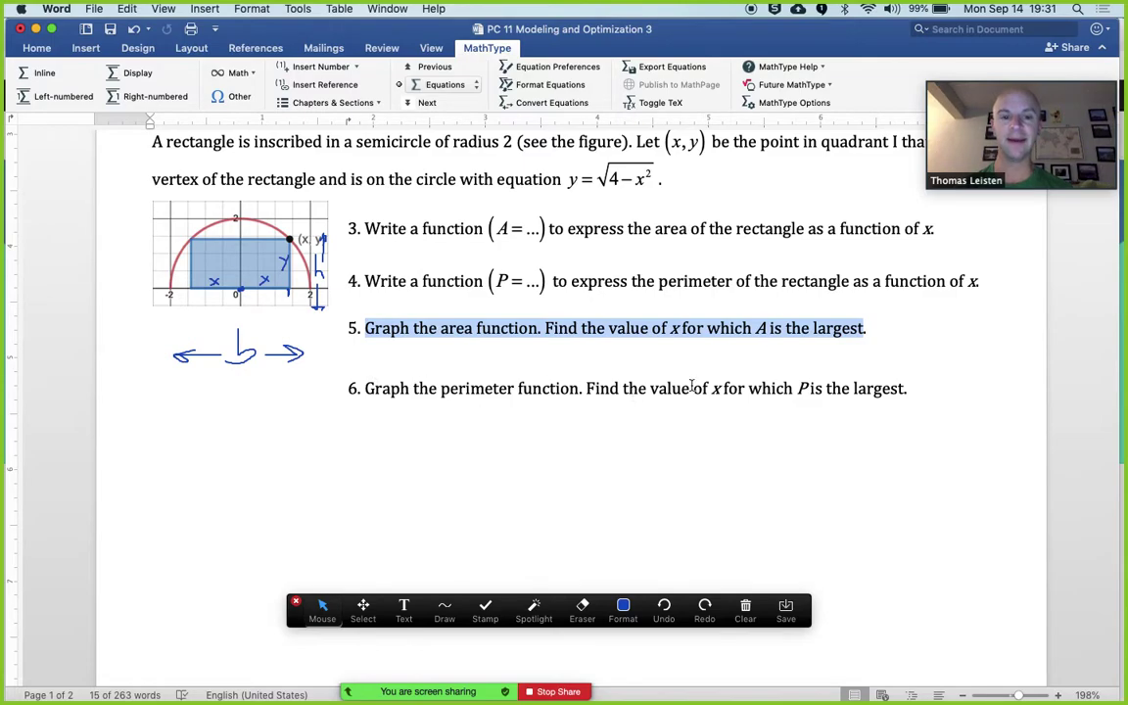
Delete all the scratch equations in MathType and go back to the Word worksheet
key(super+Tab)
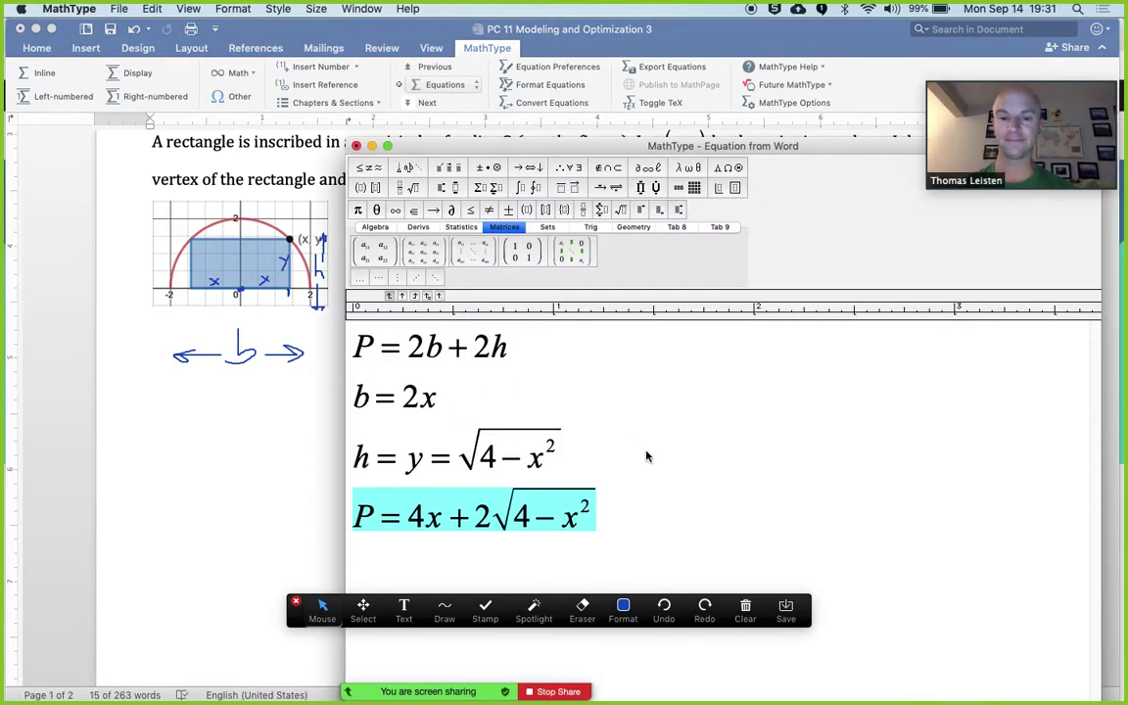
key(super+a)
key(super+x)
key(super+Tab)
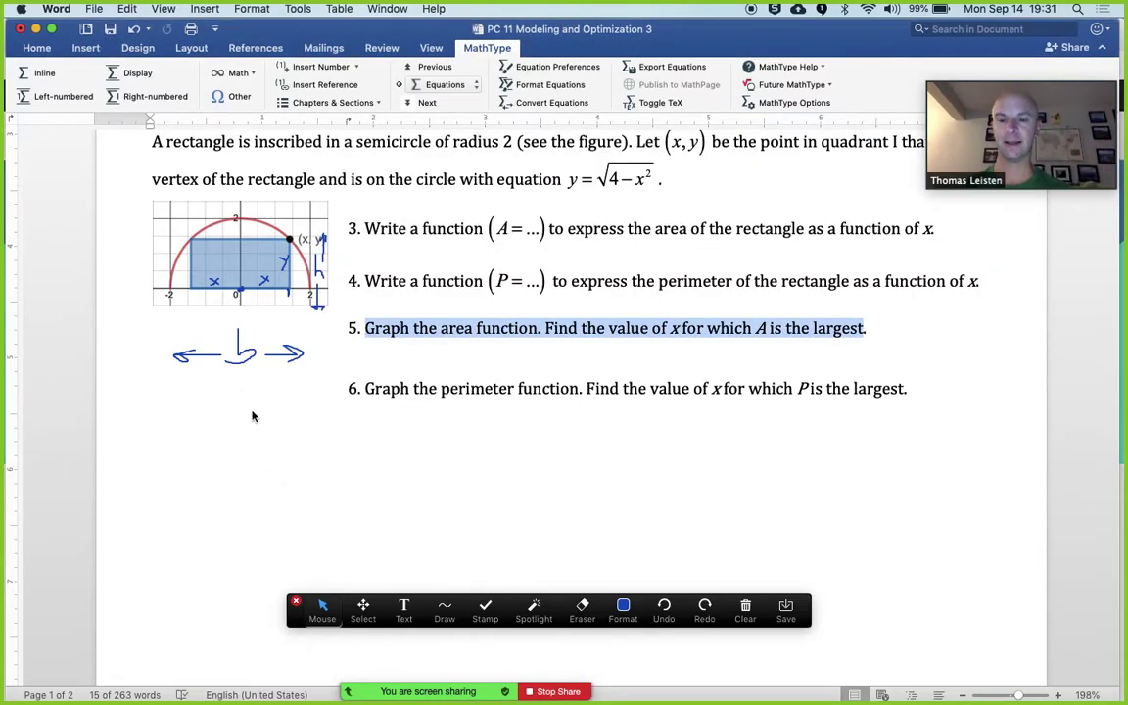
Clear all Zoom ink drawings from the rectangle figure
click(745, 608)
click(789, 645)
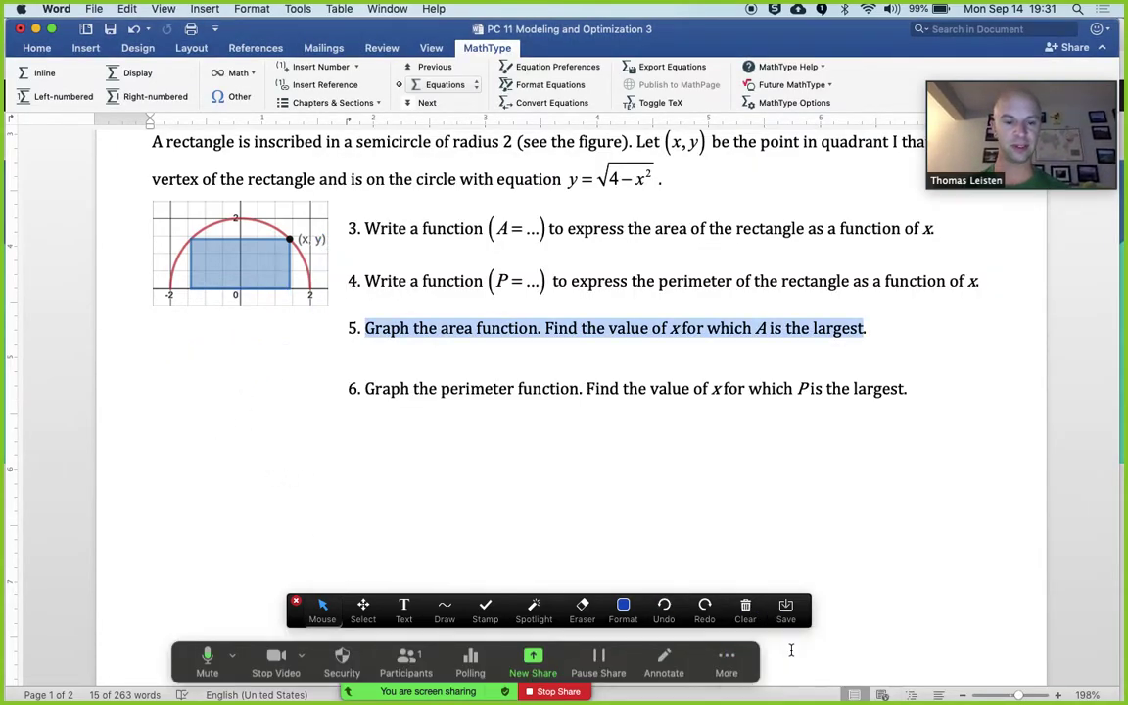
click(318, 470)
scroll(318, 466, down, 10)
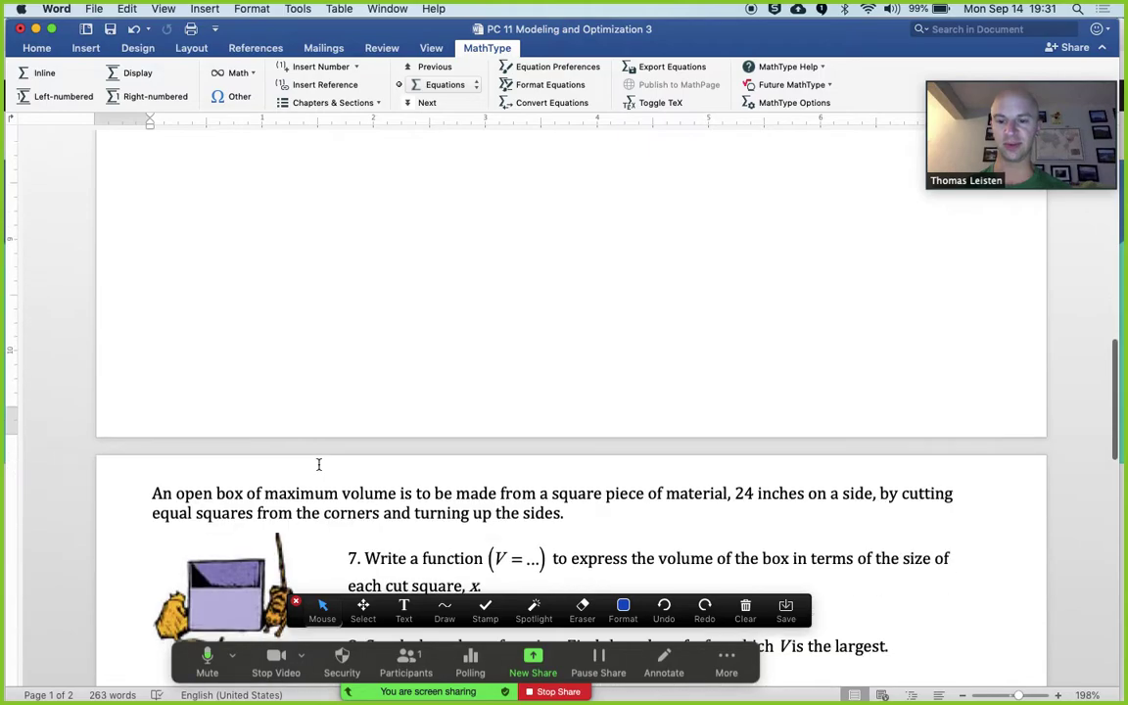
scroll(318, 464, down, 3)
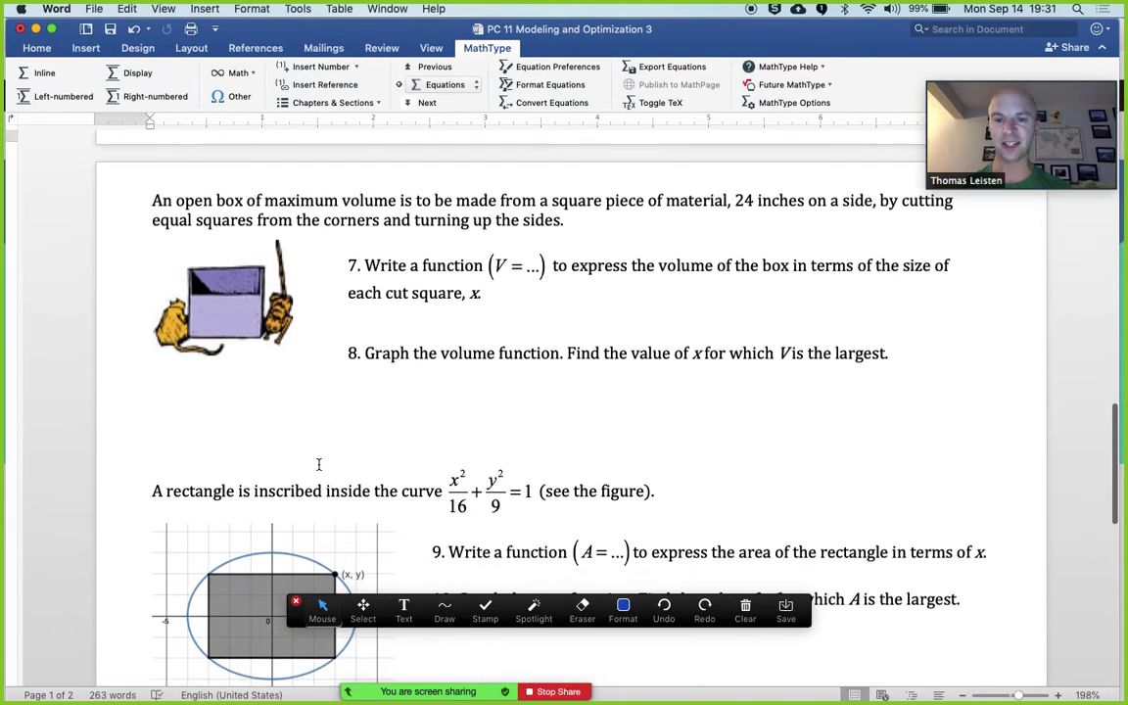
Insert blank lines above problem 9 to make working space under problems 7 and 8
click(151, 490)
key(Return)
key(Return)
key(Return)
key(Return)
key(Return)
key(Return)
key(Return)
key(Return)
key(Return)
key(Return)
key(Return)
key(Return)
key(Return)
key(Return)
key(Return)
key(Return)
key(Return)
key(Return)
key(Return)
key(Return)
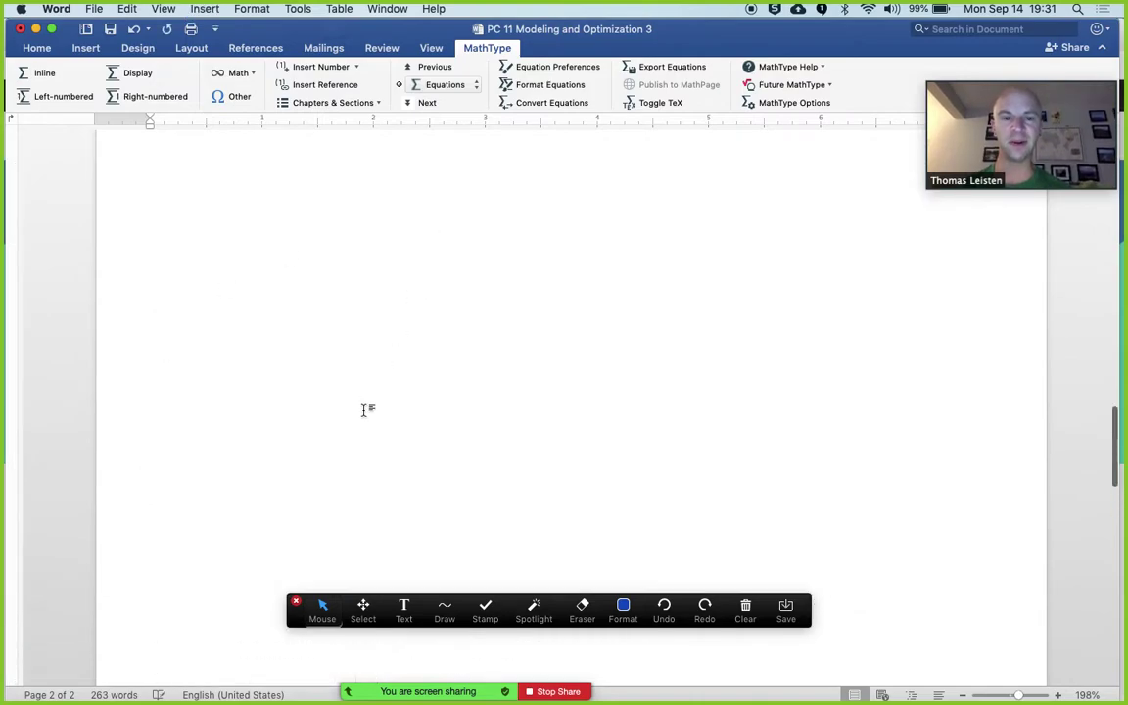
scroll(362, 410, up, 10)
scroll(362, 409, down, 1)
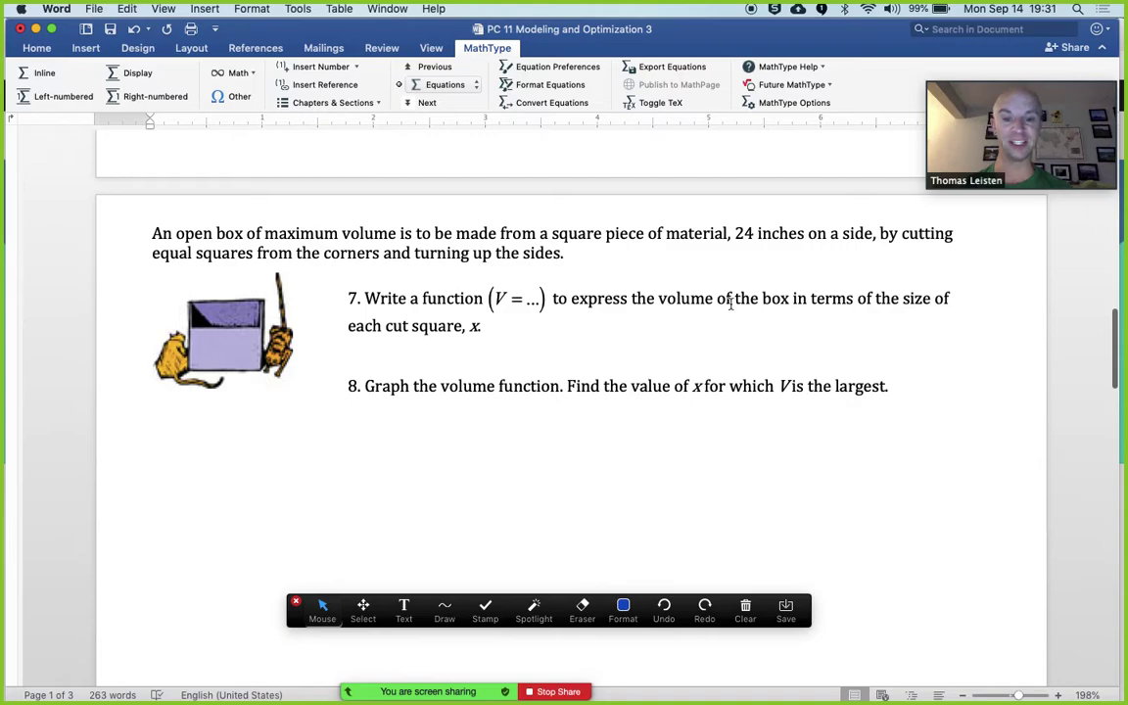
click(445, 615)
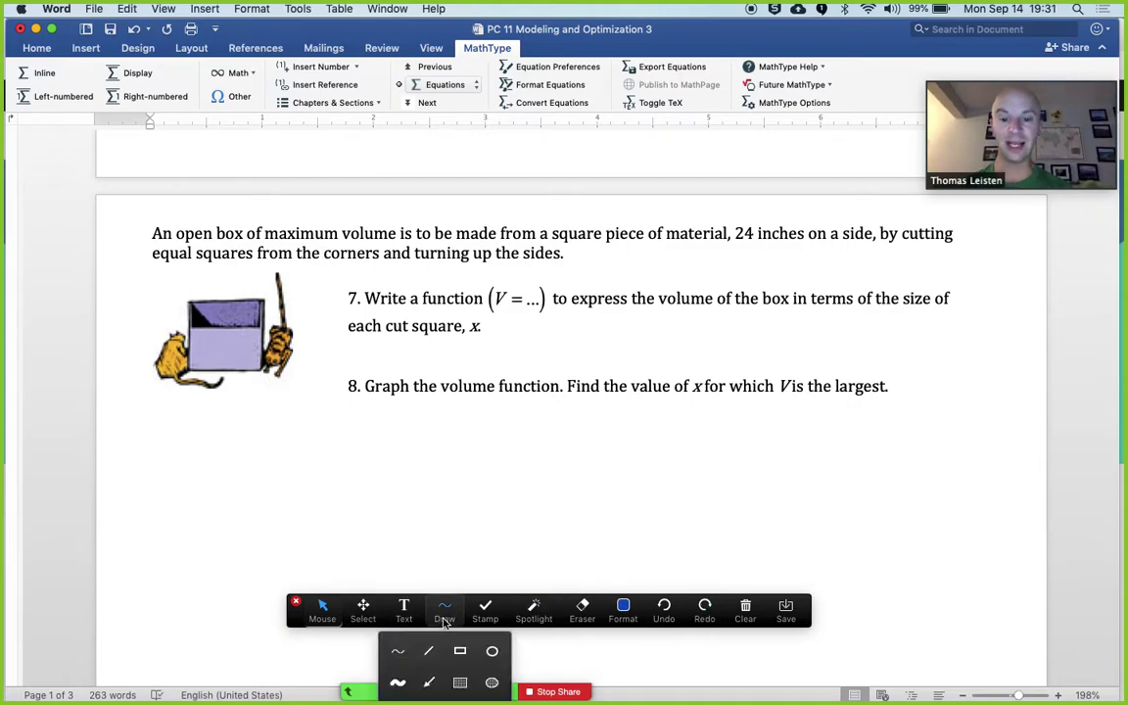
Sketch the square sheet with 24 on its sides and cut corner squares, underlining 'open'
click(398, 652)
mouse_move(148, 427)
mouse_down()
mouse_move(253, 431)
mouse_move(256, 542)
mouse_up()
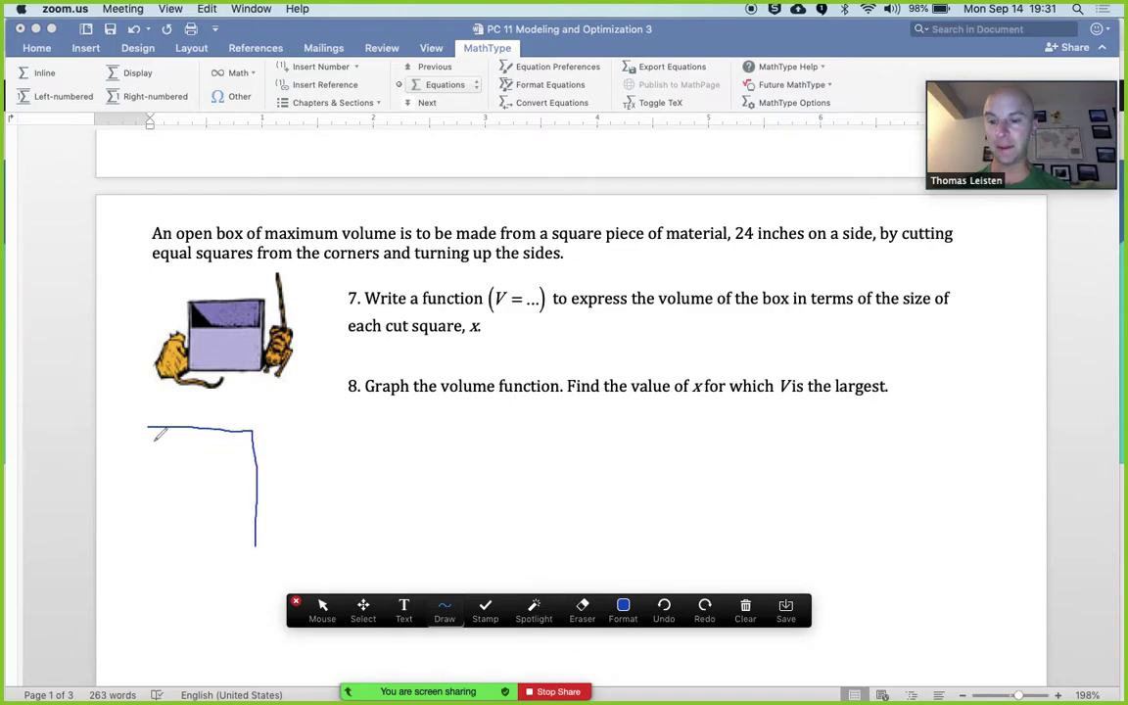
mouse_move(144, 427)
mouse_down()
mouse_move(144, 541)
mouse_move(256, 546)
mouse_up()
mouse_move(285, 475)
mouse_down()
mouse_move(300, 493)
mouse_move(319, 487)
mouse_move(315, 495)
mouse_up()
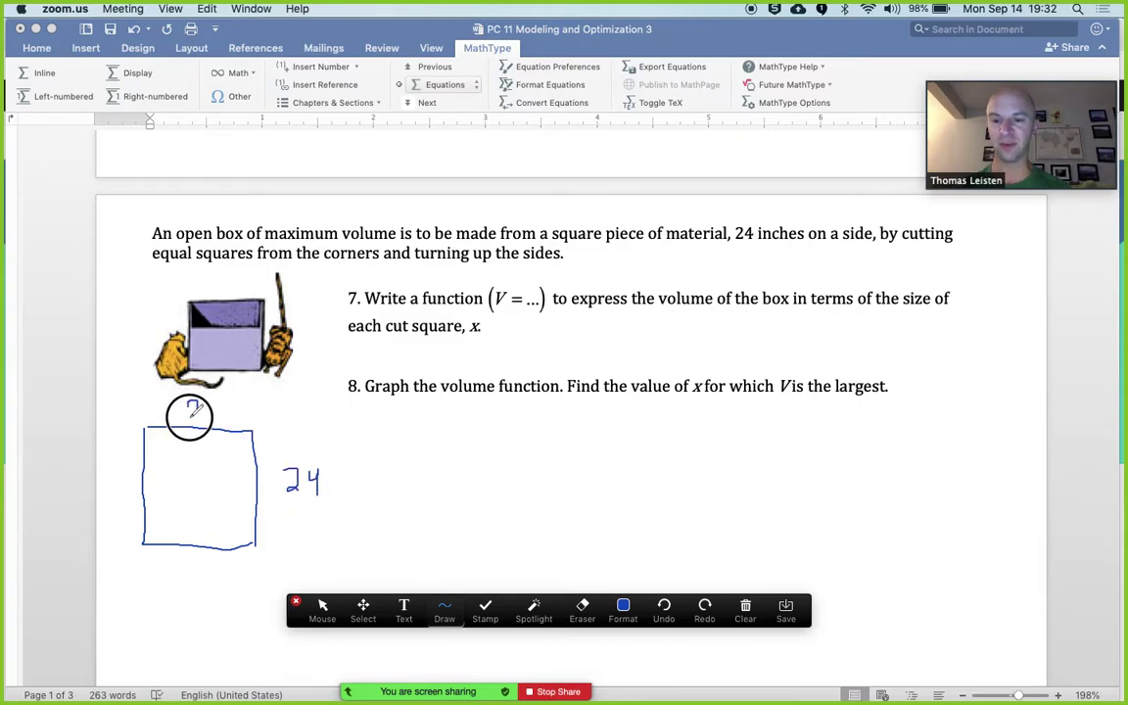
drag(189, 403, 215, 417)
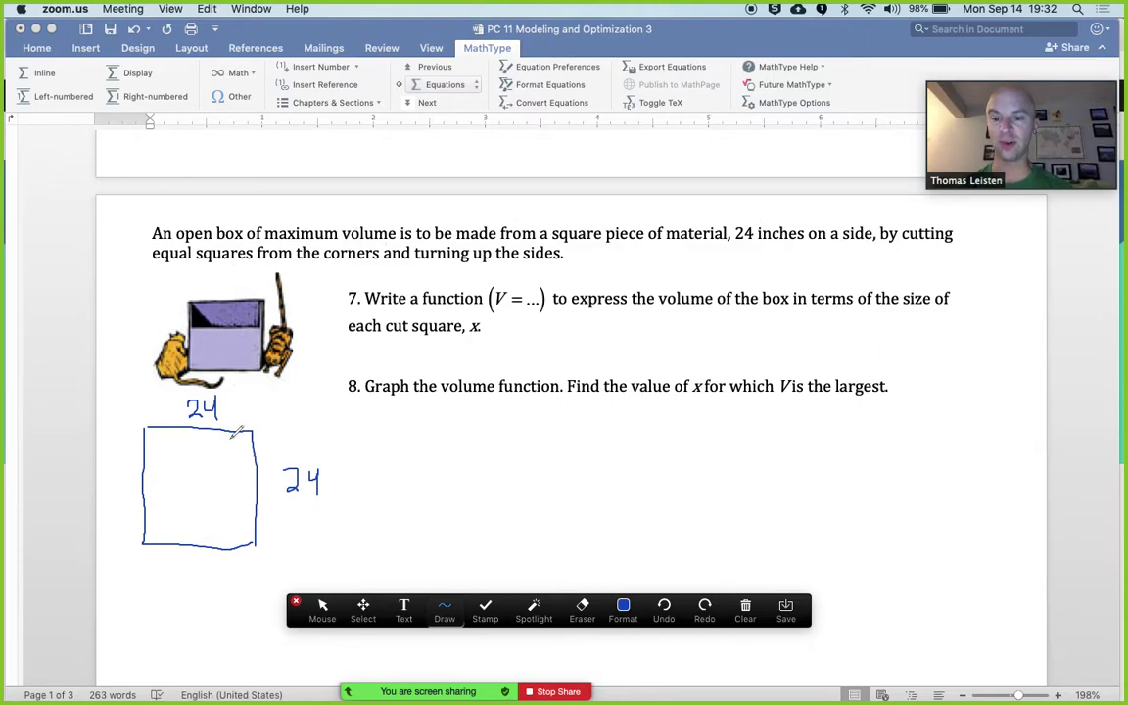
drag(224, 434, 256, 462)
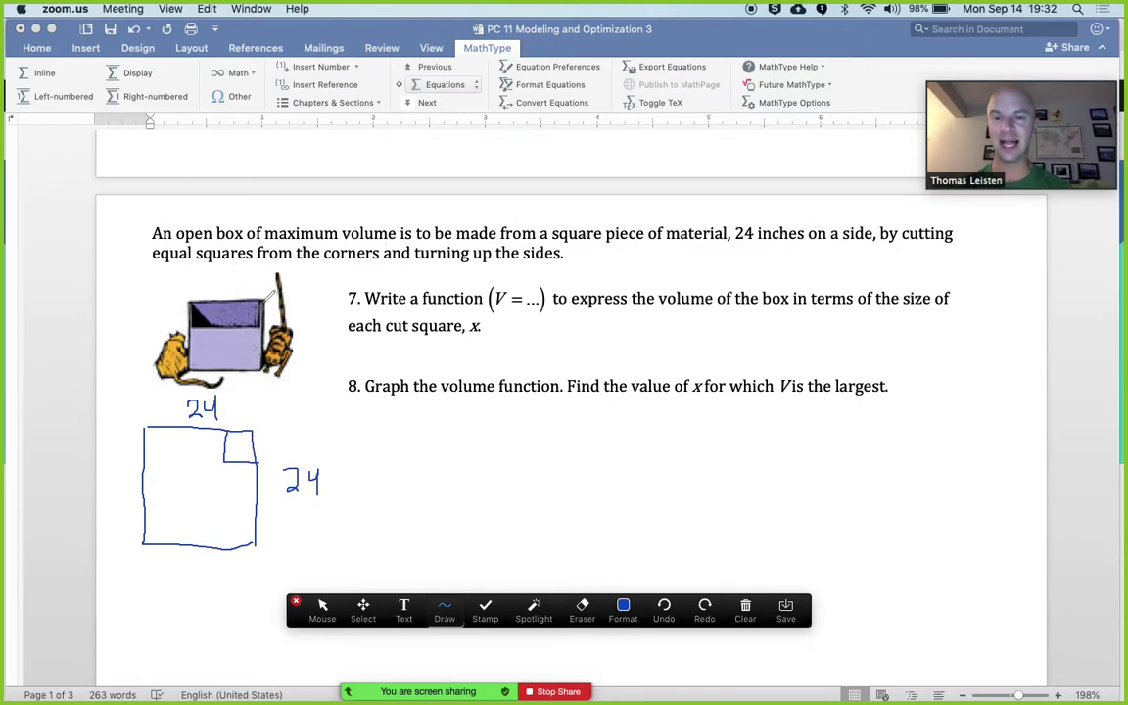
drag(177, 239, 215, 238)
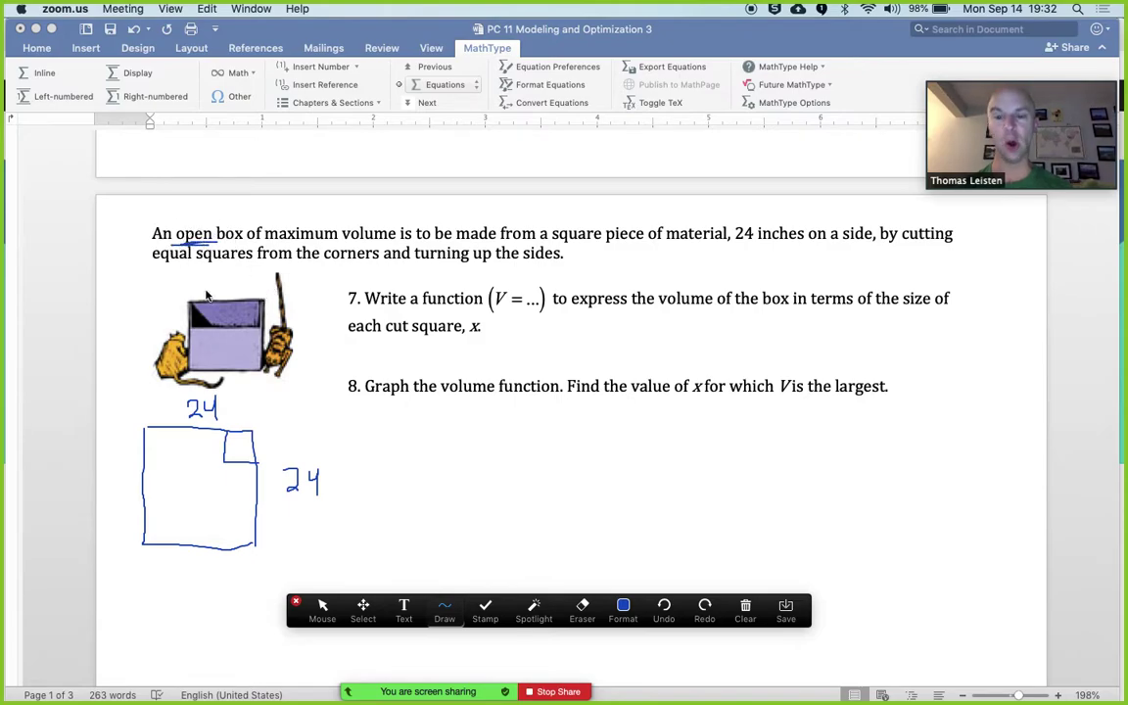
mouse_move(178, 431)
mouse_down()
mouse_move(176, 451)
mouse_move(147, 458)
mouse_up()
mouse_move(144, 515)
mouse_down()
mouse_move(176, 515)
mouse_move(177, 550)
mouse_move(222, 520)
mouse_move(256, 516)
mouse_up()
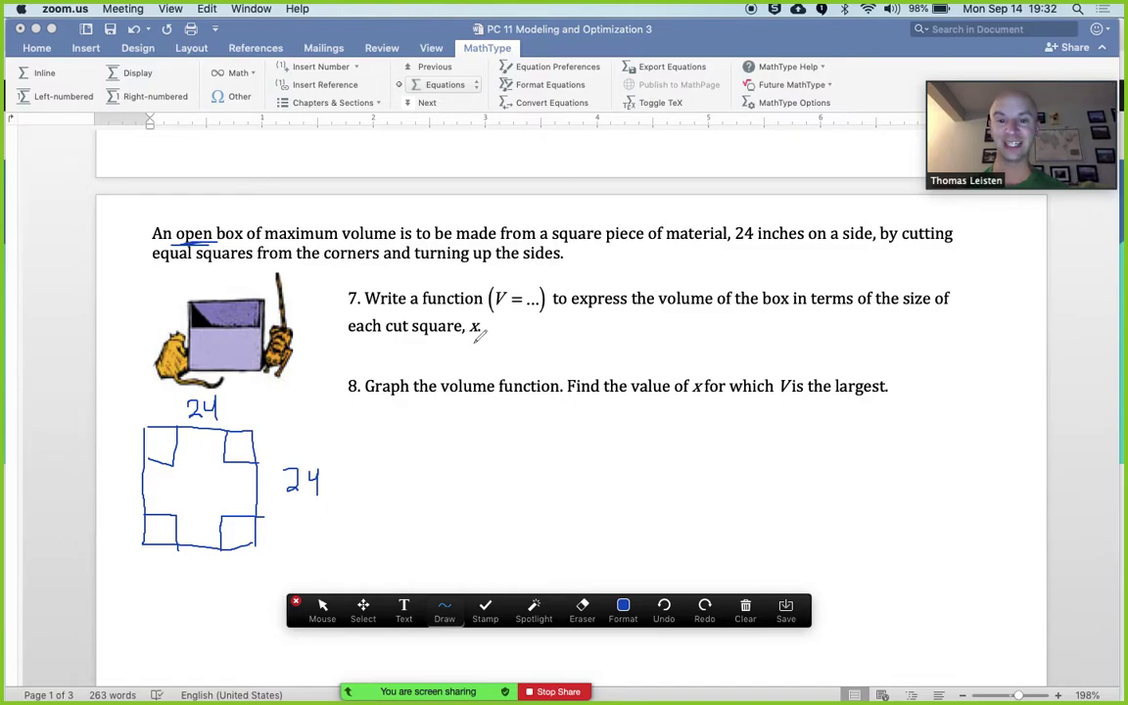
Label every cut corner square's sides x and mark the box height
mouse_move(260, 443)
mouse_down()
mouse_move(271, 456)
mouse_move(261, 455)
mouse_up()
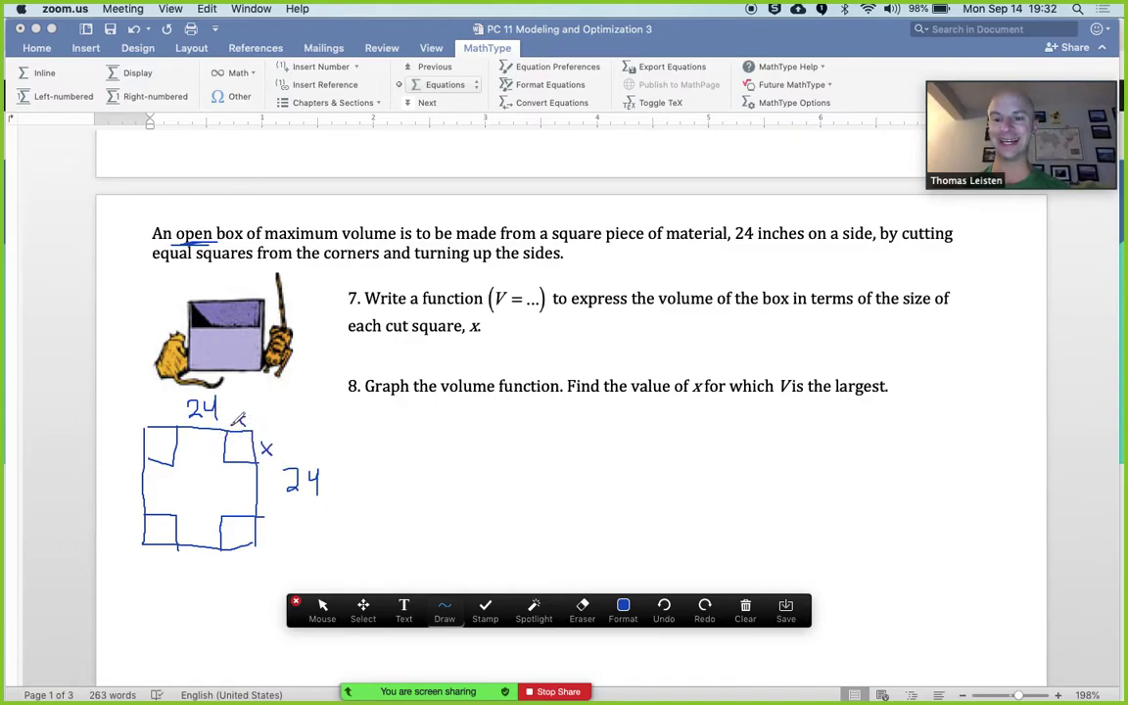
mouse_move(154, 410)
mouse_down()
mouse_move(165, 421)
mouse_move(128, 449)
mouse_up()
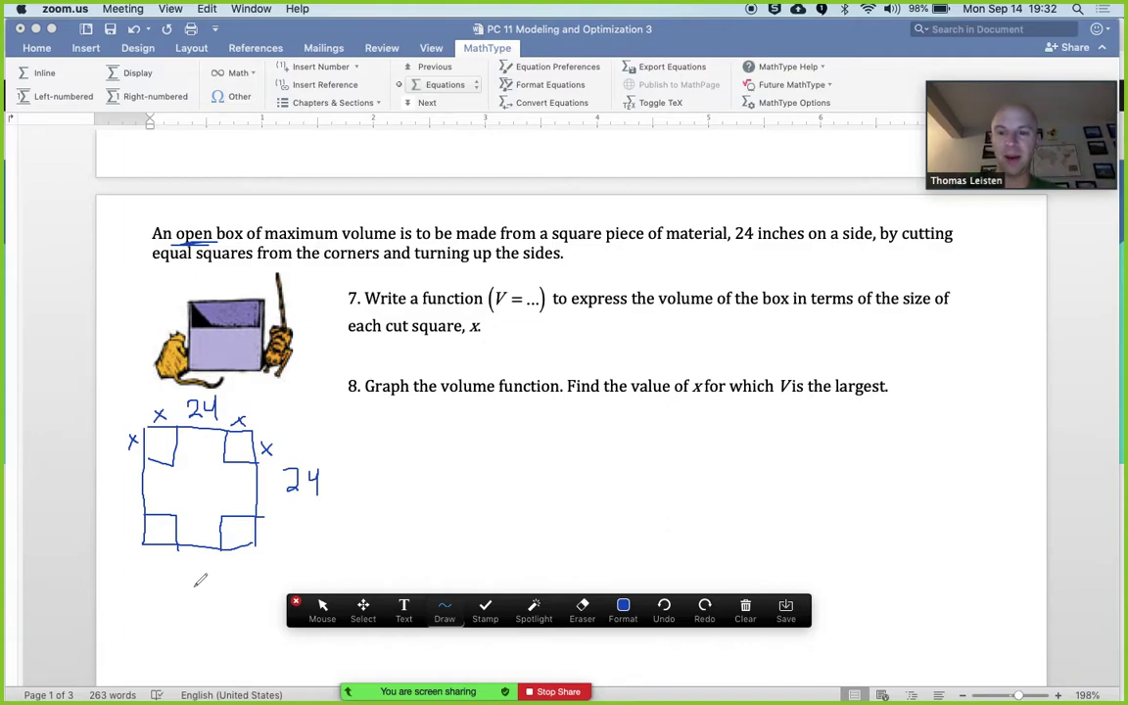
drag(258, 309, 260, 374)
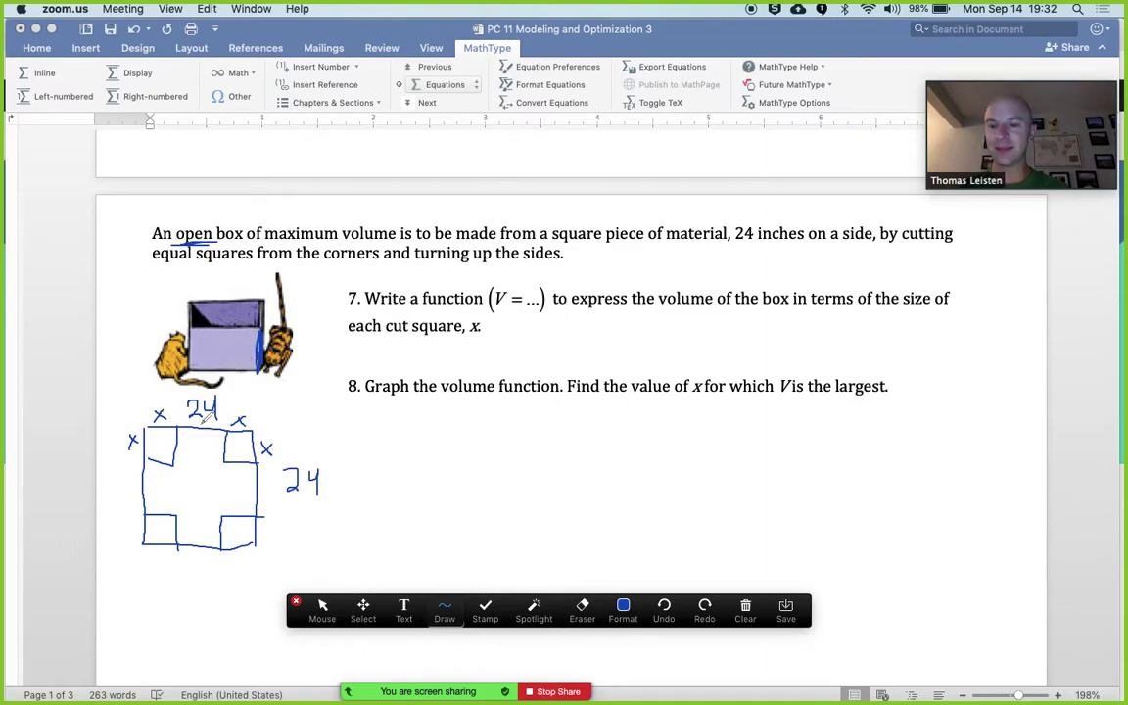
mouse_move(123, 520)
mouse_down()
mouse_move(135, 536)
mouse_move(121, 536)
mouse_move(167, 565)
mouse_up()
drag(168, 552, 157, 565)
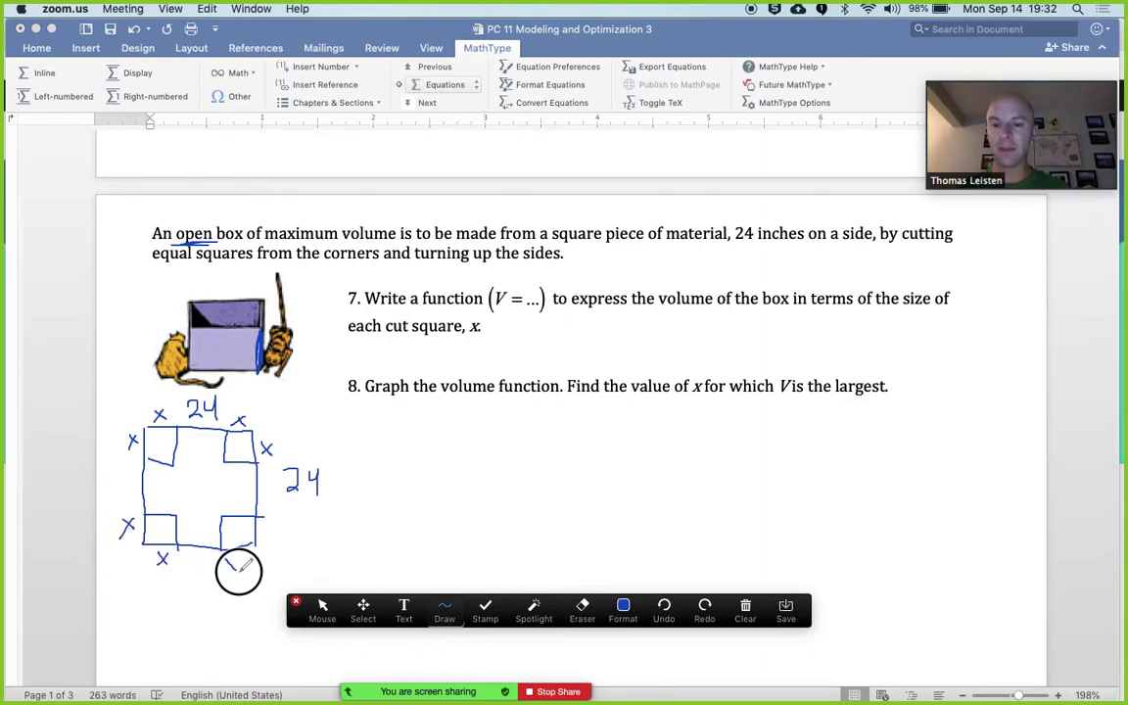
mouse_move(226, 559)
mouse_down()
mouse_move(238, 570)
mouse_move(226, 572)
mouse_up()
drag(260, 520, 271, 532)
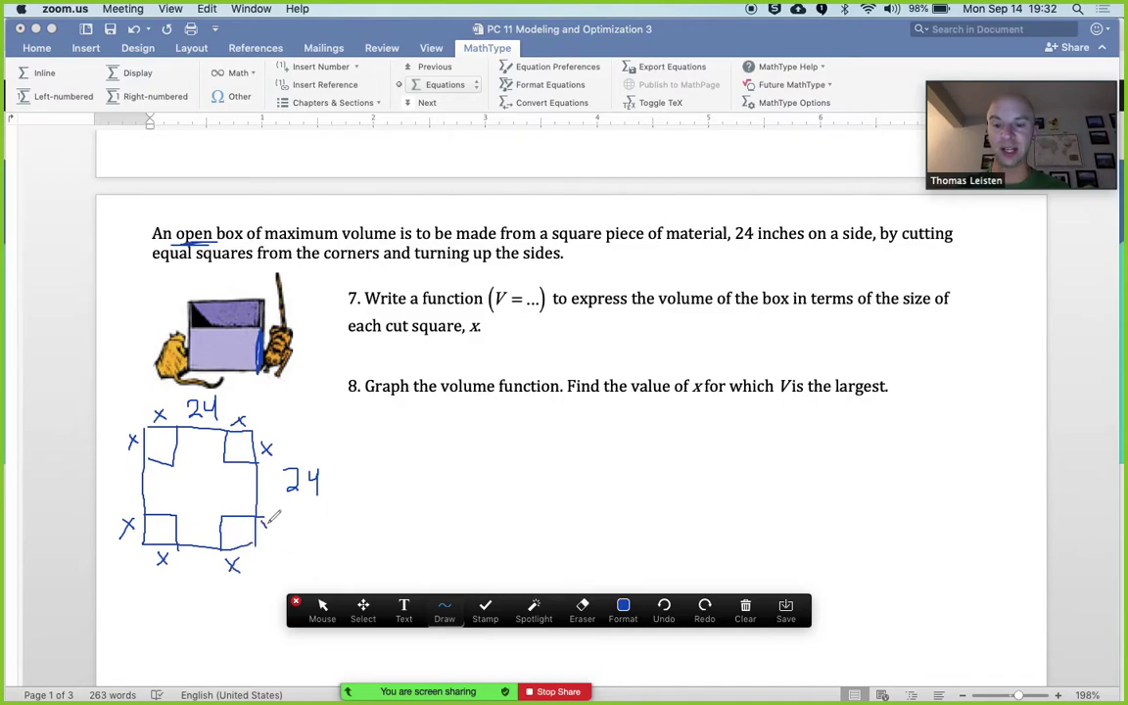
key(super+Tab)
key(super+Tab)
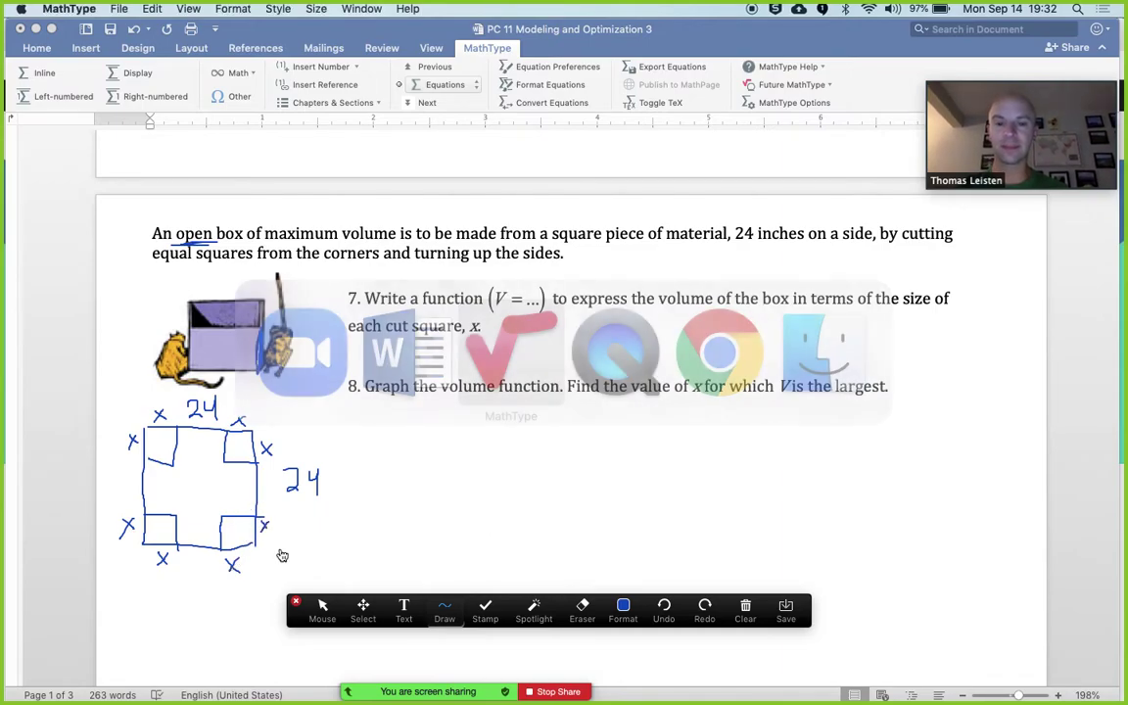
Write the volume formula V = l•w•h in the MathType equation
drag(459, 143, 463, 140)
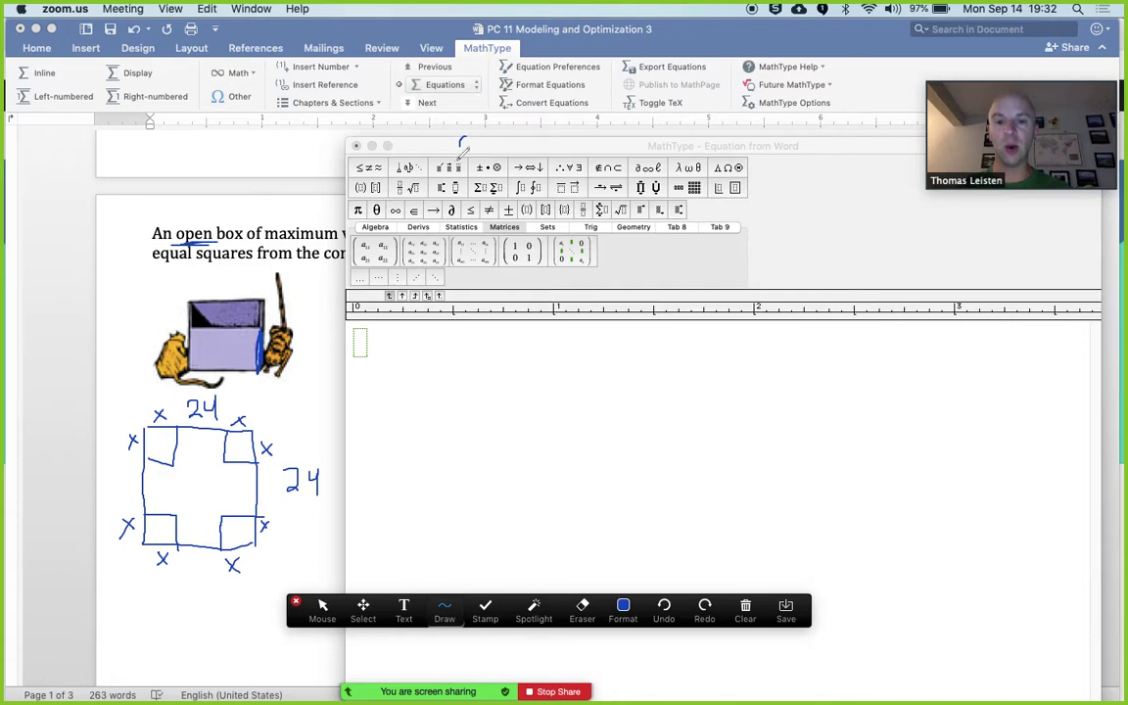
click(323, 611)
click(360, 350)
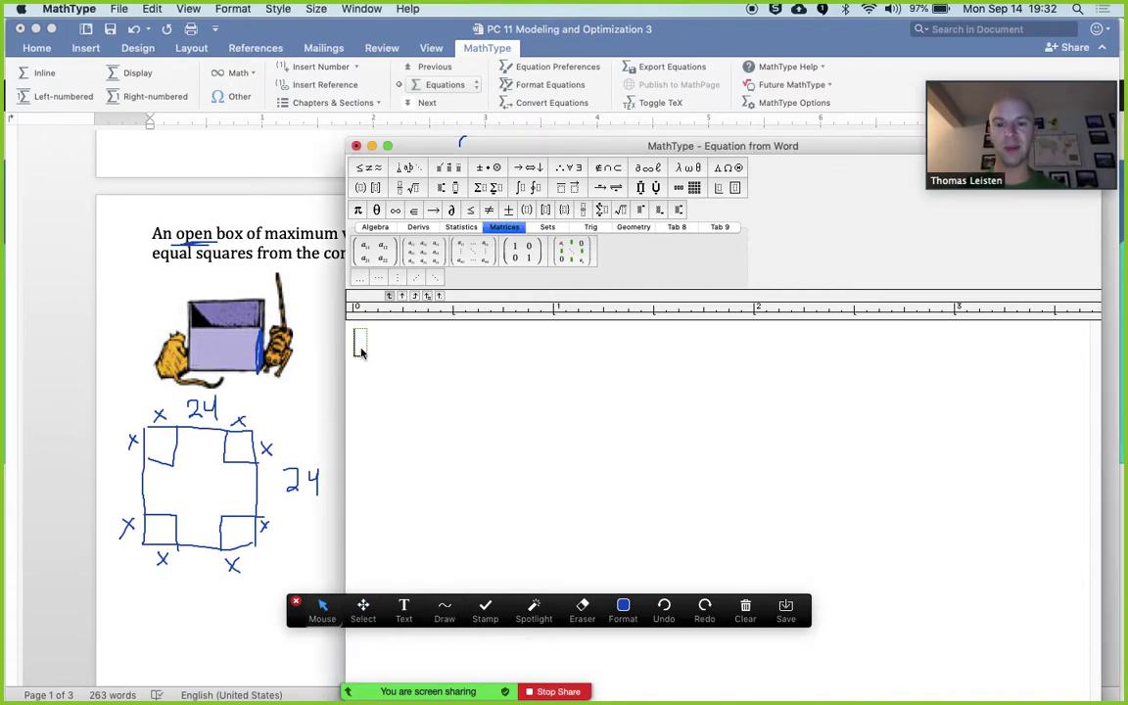
text(V=)
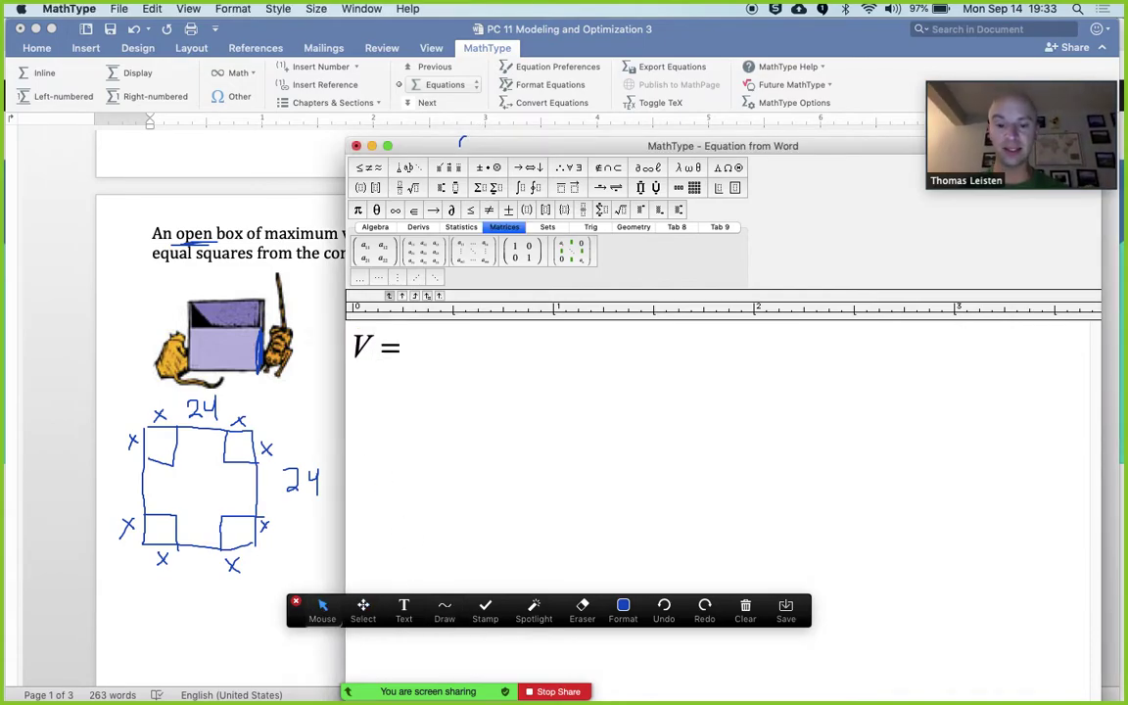
text(l•w8)
key(BackSpace)
text(•h)
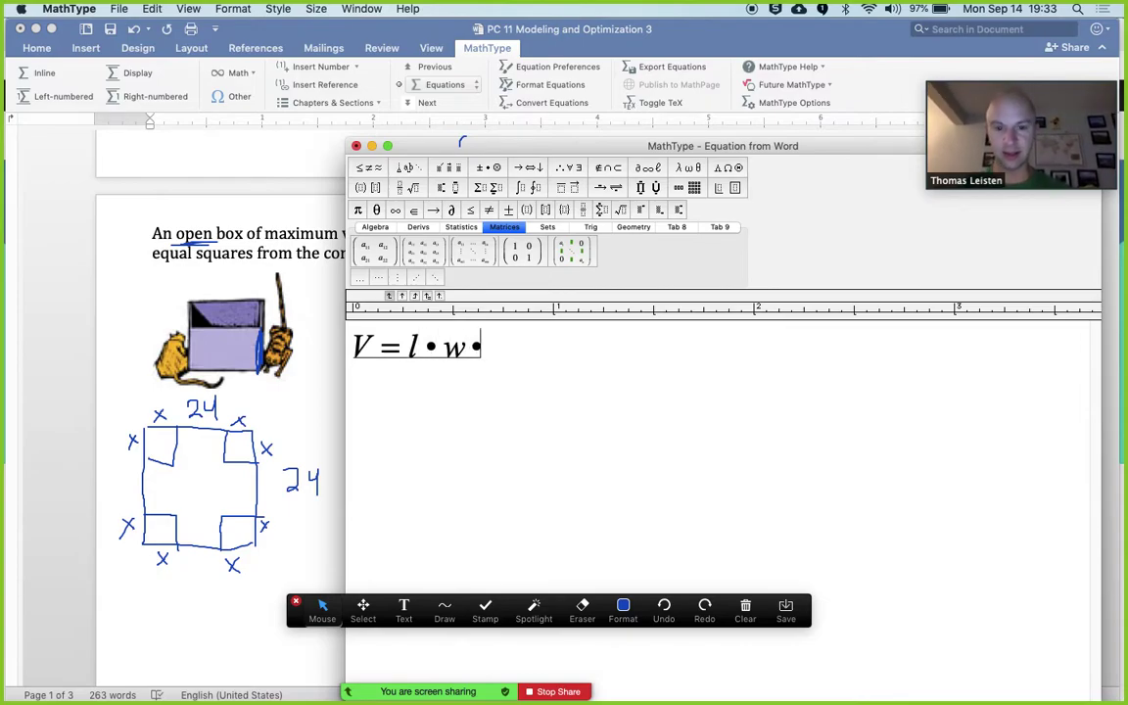
drag(359, 310, 504, 353)
click(453, 365)
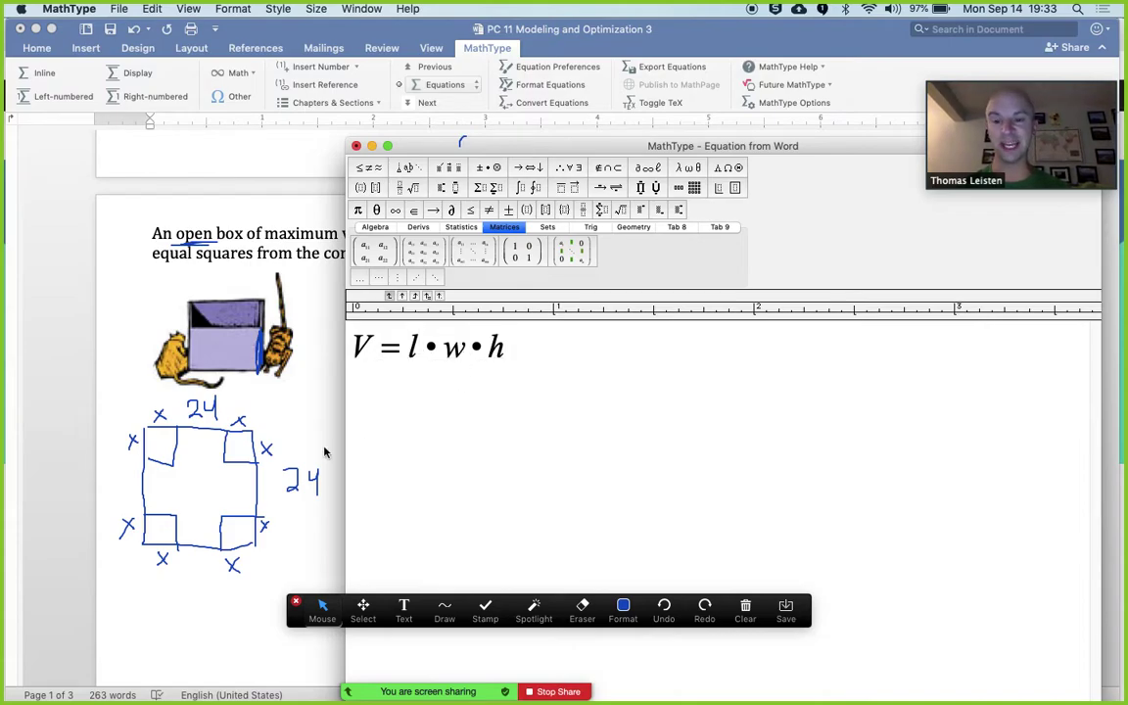
Ink arrows beside the 24 labels and fold marks inside the cut corner squares
click(326, 609)
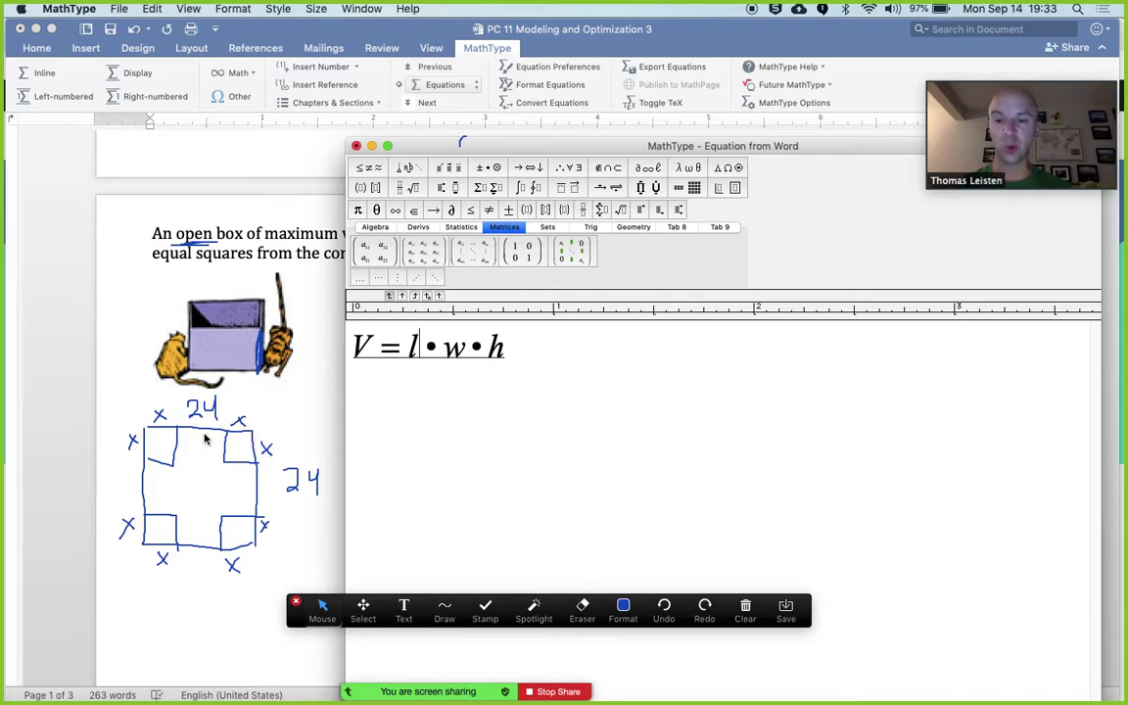
click(444, 607)
click(400, 654)
mouse_move(247, 388)
mouse_down()
mouse_move(231, 398)
mouse_move(257, 391)
mouse_move(256, 406)
mouse_move(121, 405)
mouse_move(135, 411)
mouse_up()
mouse_move(303, 455)
mouse_down()
mouse_move(302, 428)
mouse_move(298, 436)
mouse_up()
mouse_move(303, 495)
mouse_down()
mouse_move(307, 537)
mouse_move(293, 545)
mouse_up()
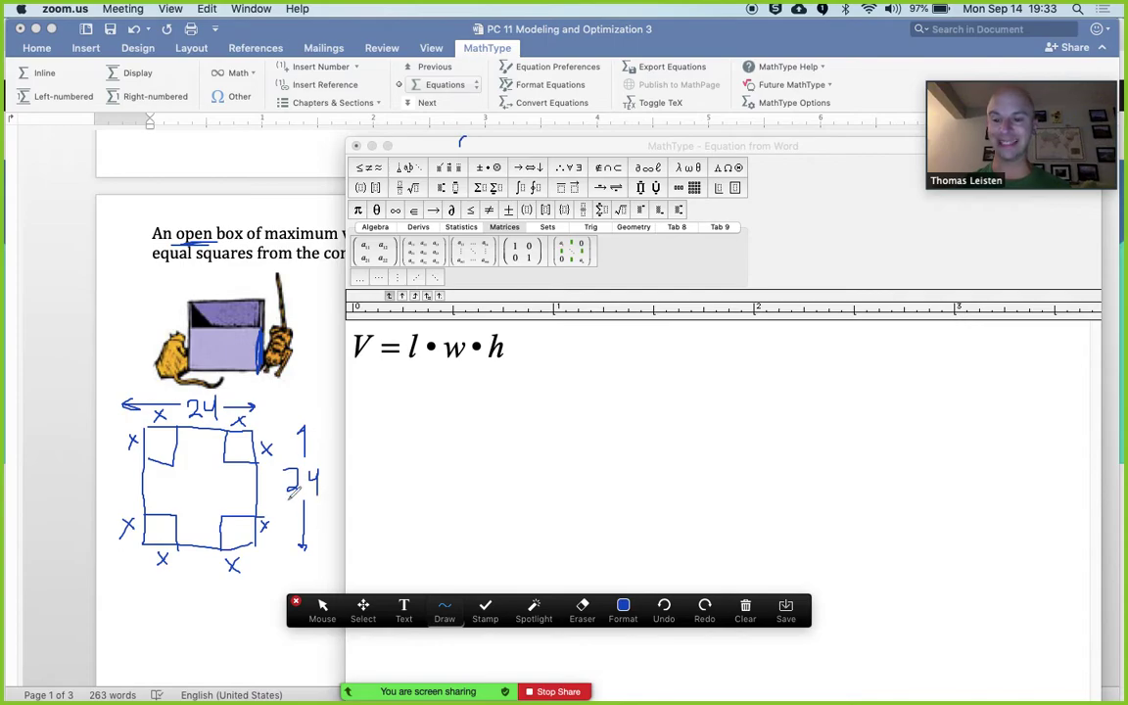
drag(251, 424, 240, 457)
mouse_move(242, 526)
mouse_down()
mouse_move(239, 536)
mouse_move(246, 521)
mouse_up()
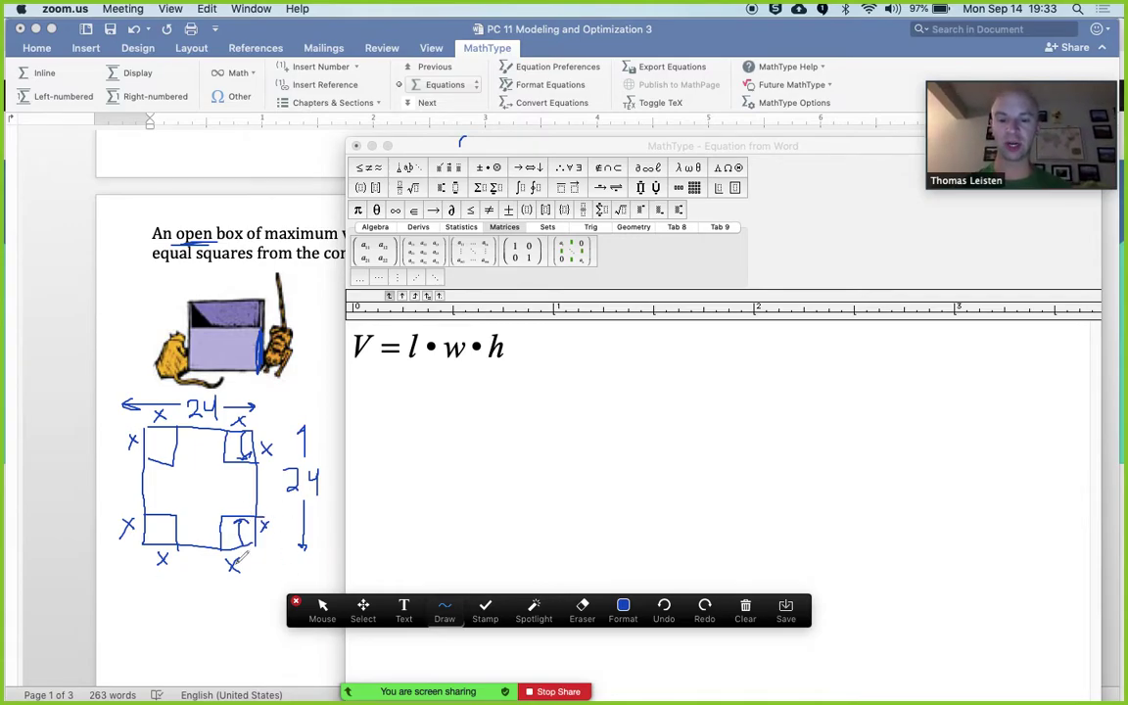
click(322, 609)
click(534, 348)
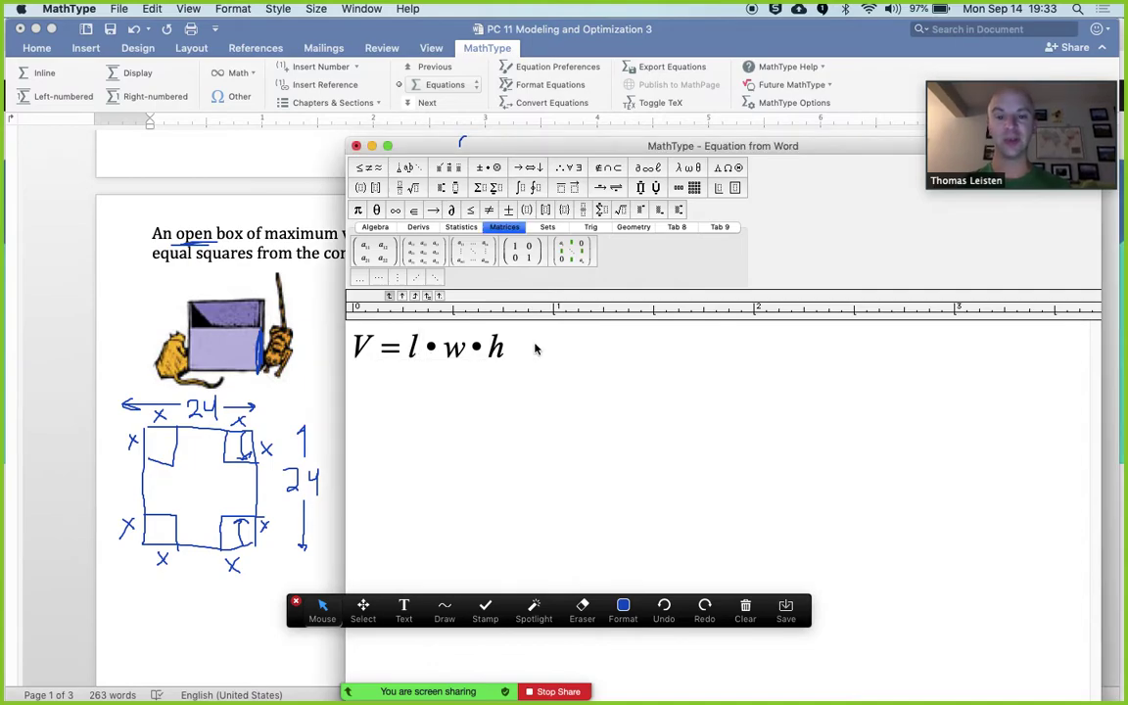
Enter V = x(24−2x)² on a new line using parentheses and exponent 2, then close MathType
key(Return)
text(V=)
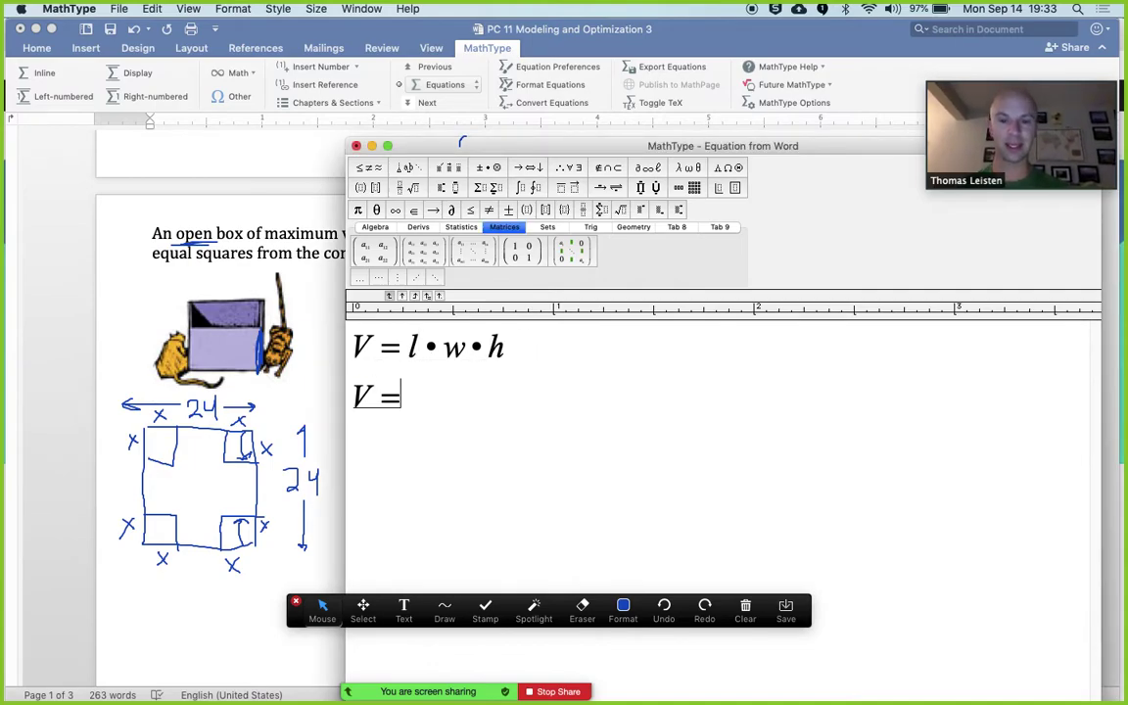
key(ctrl+9)
text(24-)
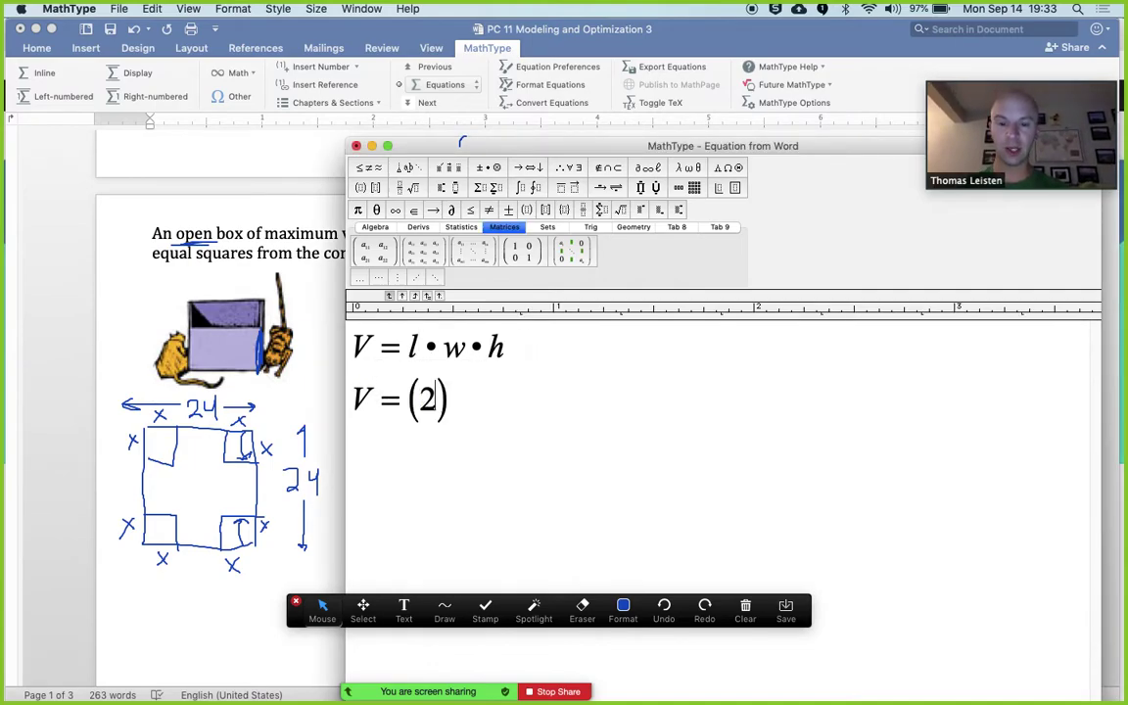
text(2x)
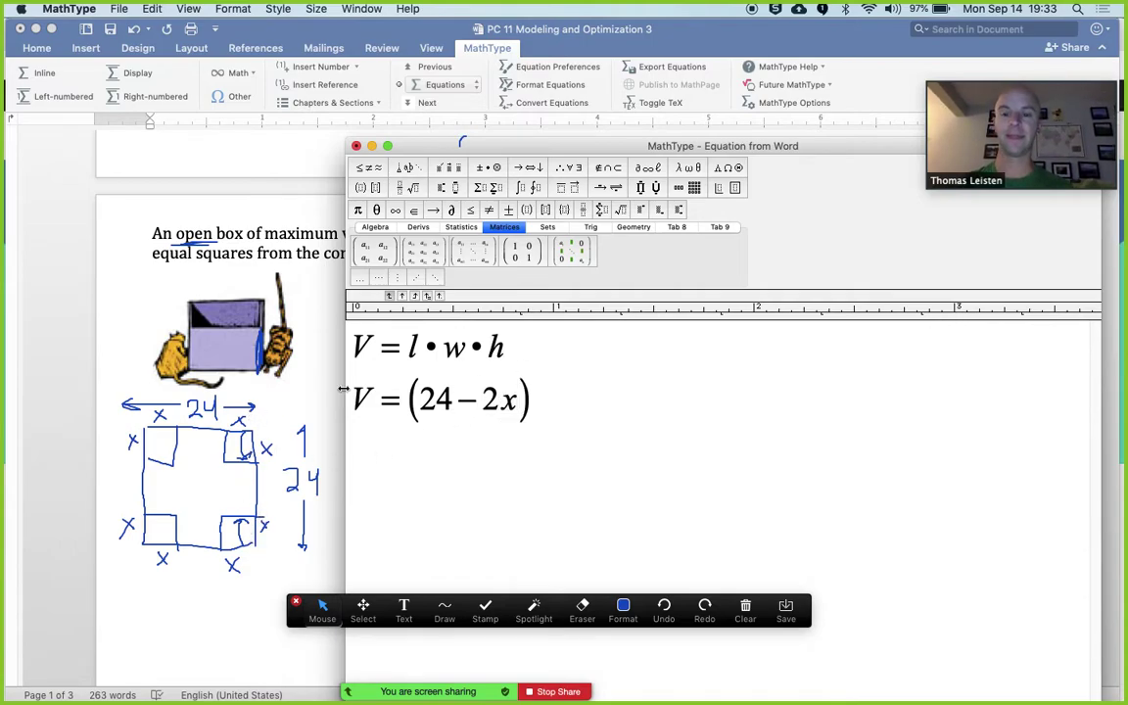
click(584, 384)
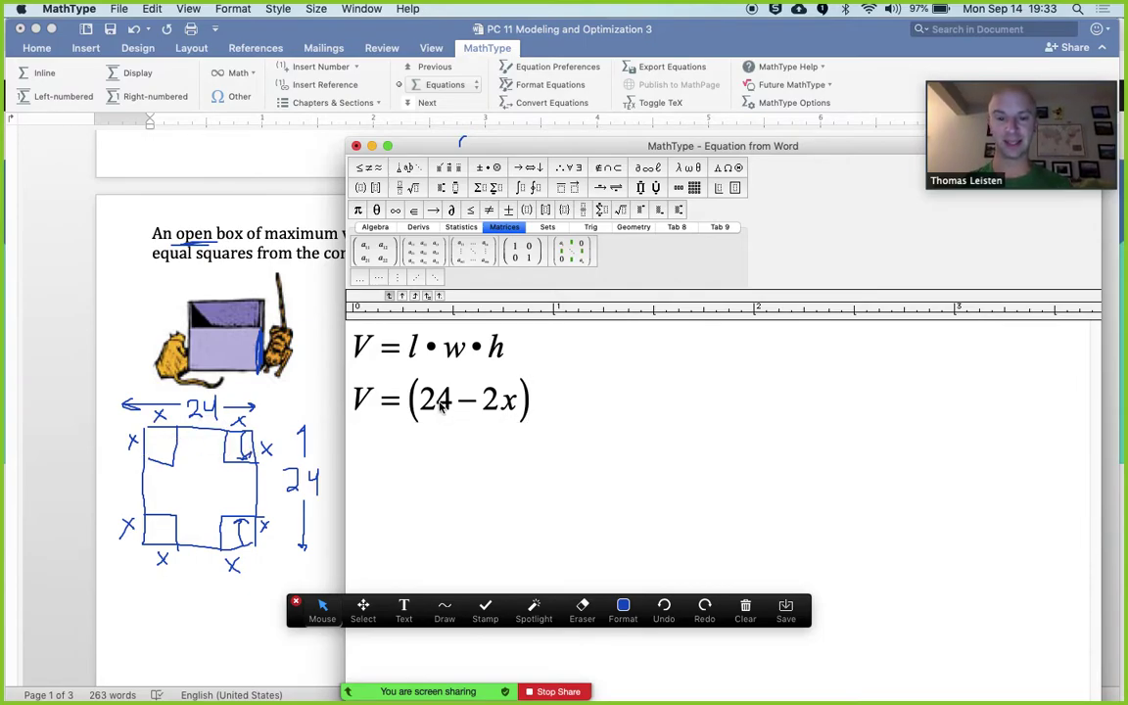
key(ctrl+h)
text(2)
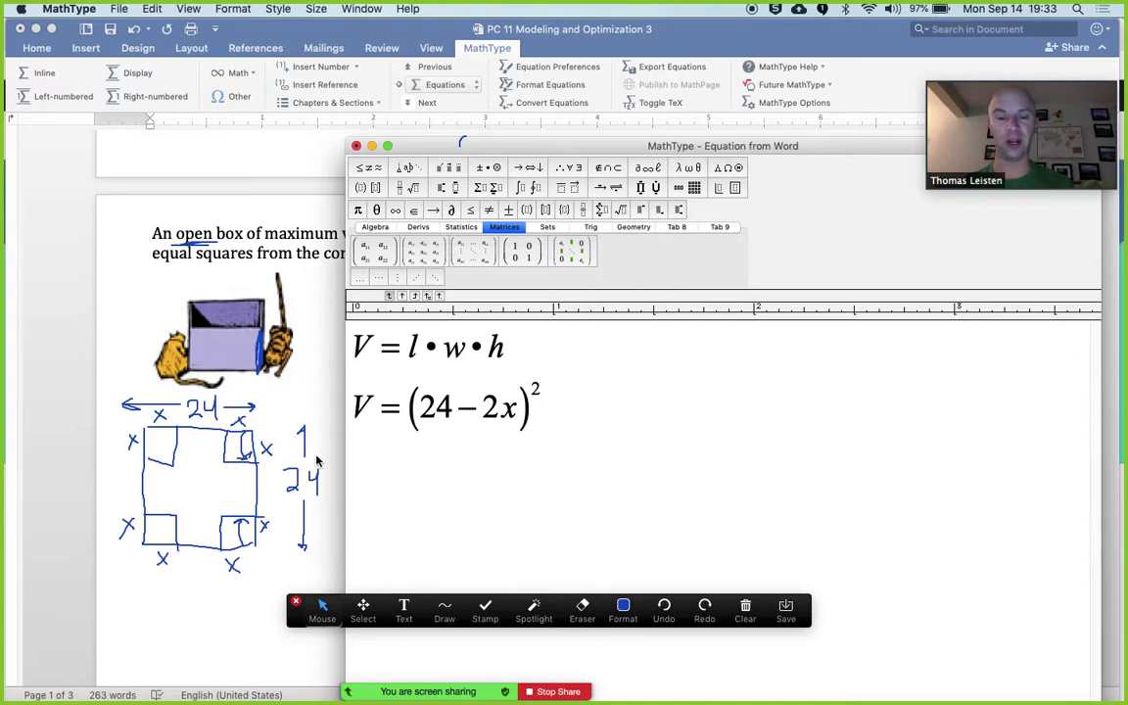
click(410, 416)
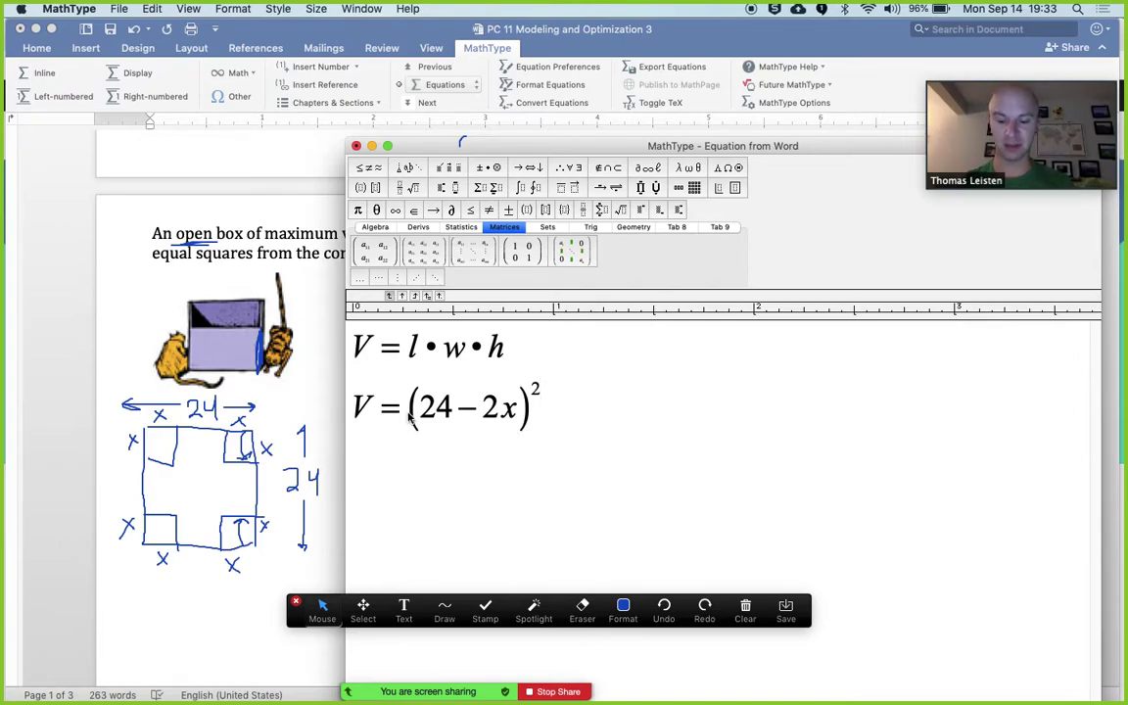
text(x)
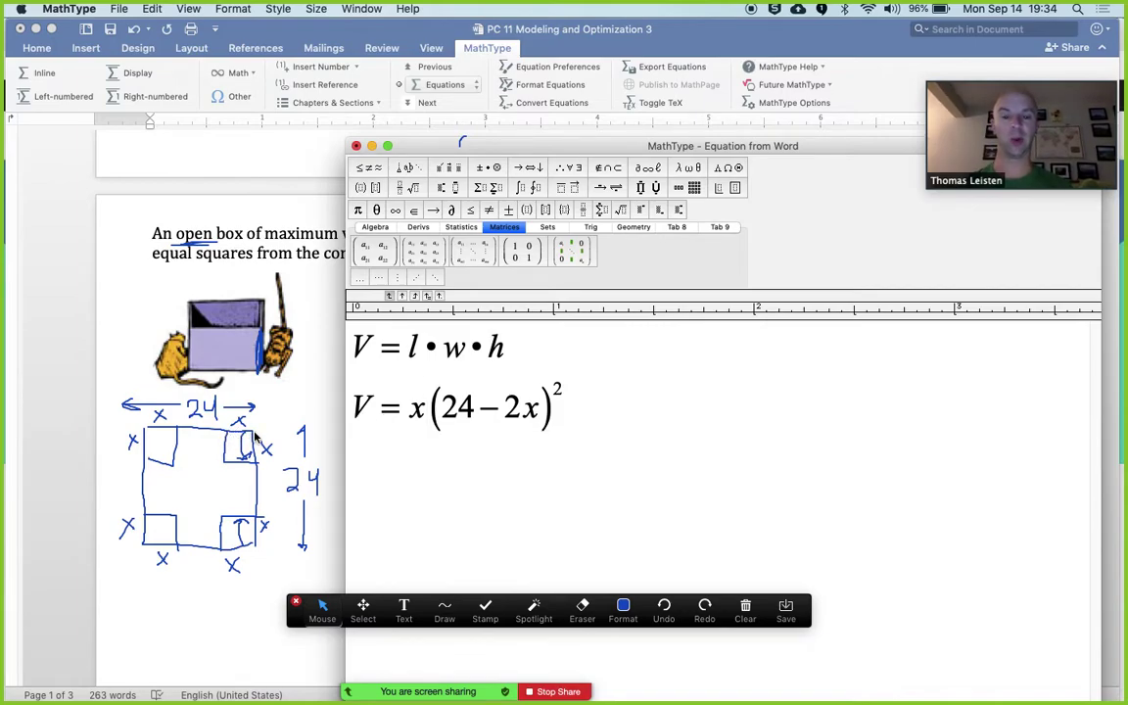
click(335, 388)
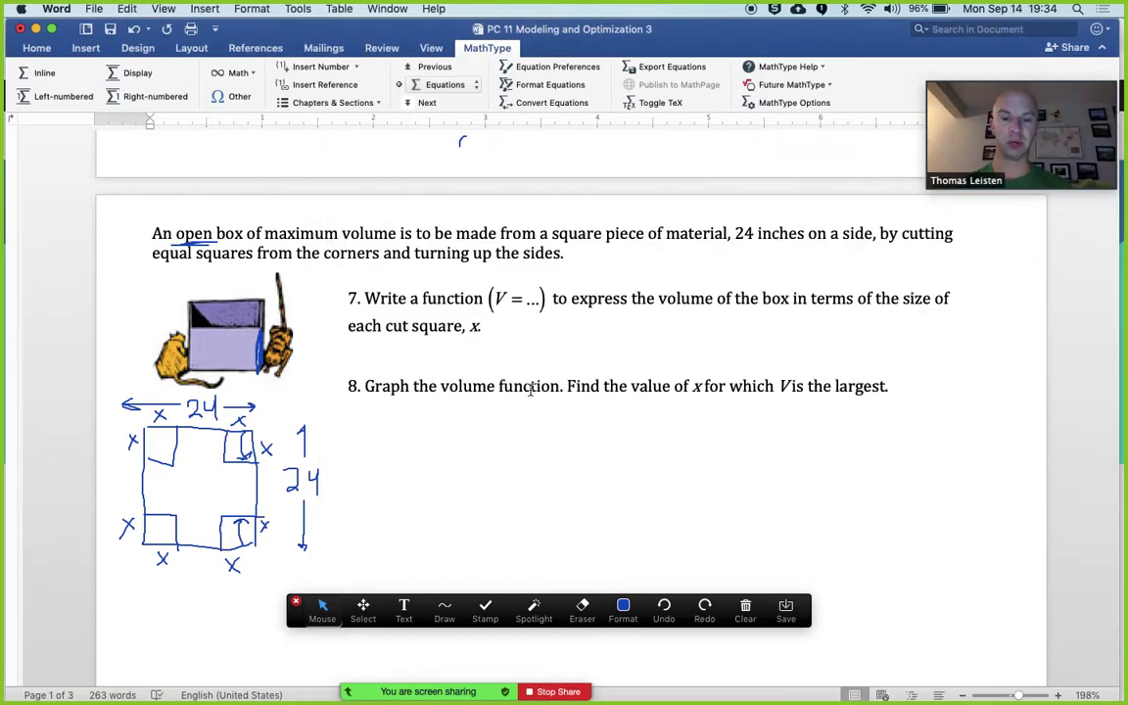